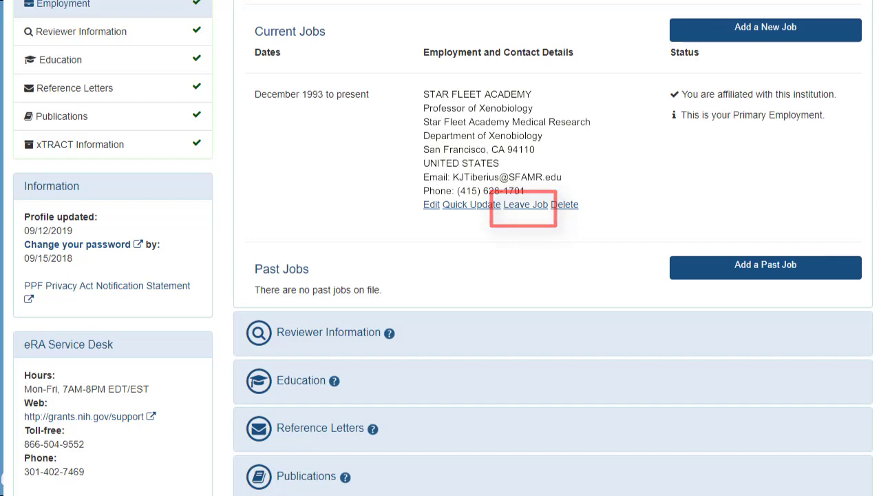
Enter 08/2019 as the end date for leaving the Star Fleet Academy job
{"action": "type", "text": "08/2019"}
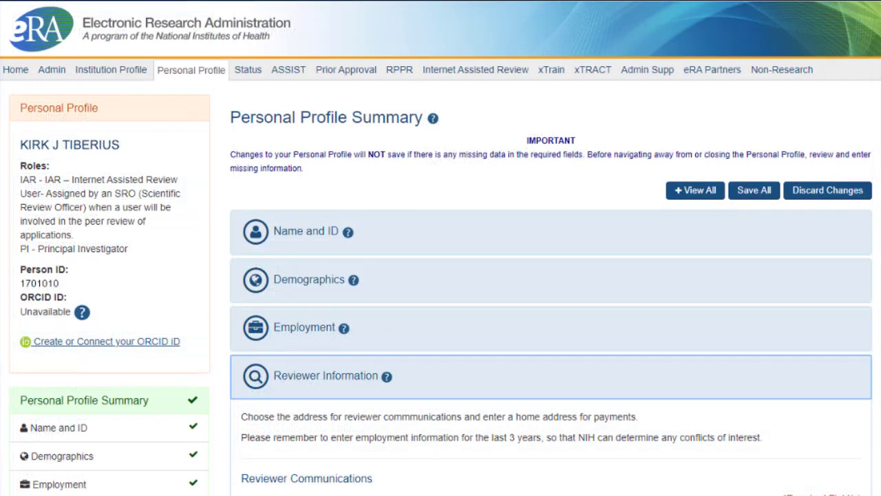
Scroll down Reviewer Information to the Reviewer Communications address fields
{"action": "scroll", "coordinate": [440, 276], "scroll_direction": "down", "scroll_amount": 2}
{"action": "scroll", "coordinate": [440, 275], "scroll_direction": "down", "scroll_amount": 1}
{"action": "scroll", "coordinate": [440, 276], "scroll_direction": "down", "scroll_amount": 3}
{"action": "scroll", "coordinate": [440, 276], "scroll_direction": "down", "scroll_amount": 2}
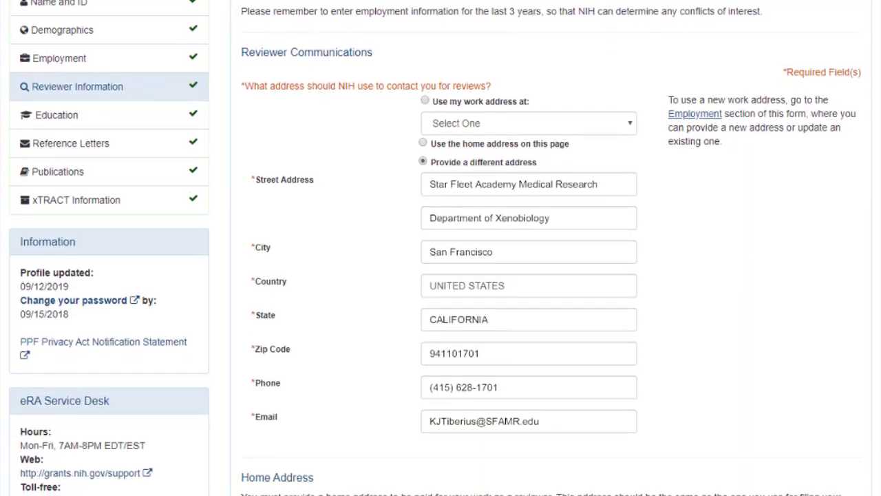
{"action": "scroll", "coordinate": [440, 275], "scroll_direction": "down", "scroll_amount": 1}
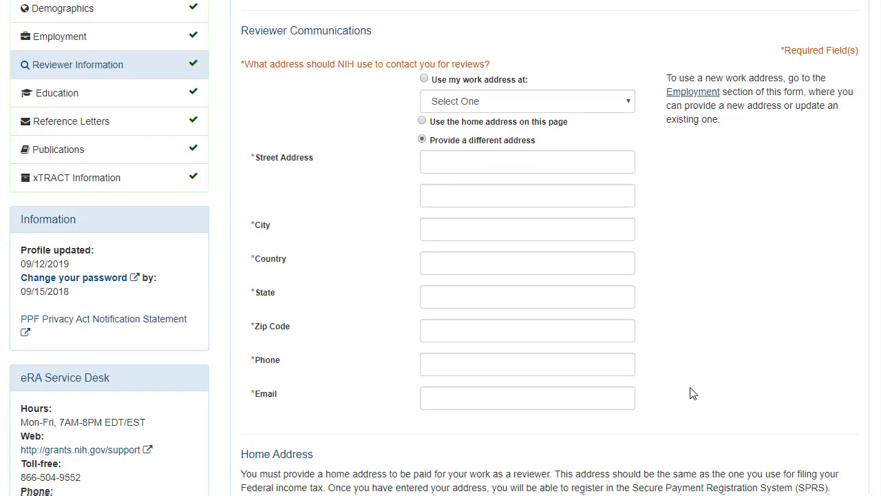
Set the reviewer contact country to UNITED STATES, replacing an accidental UNITED KINGDOM pick
{"action": "left_click", "coordinate": [427, 262]}
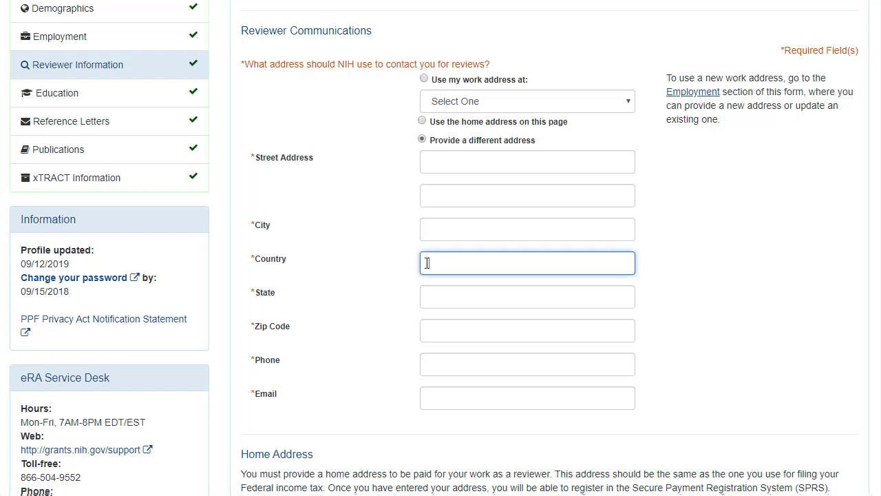
{"action": "type", "text": "Alb"}
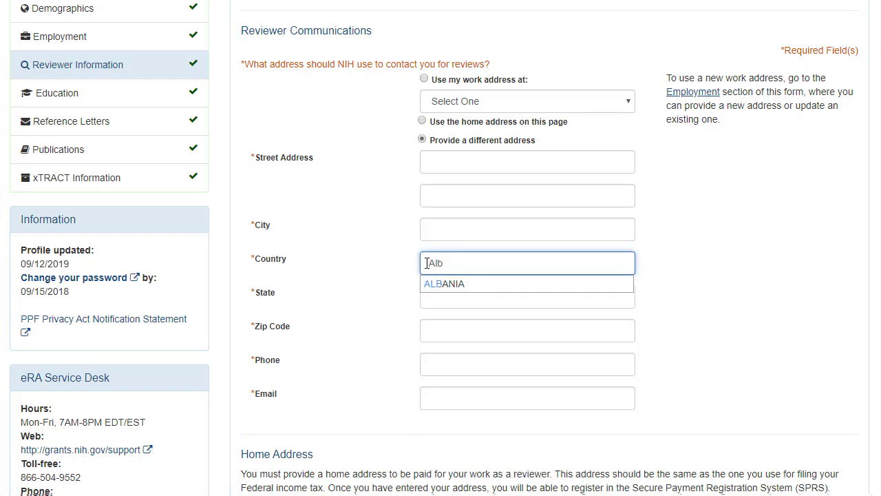
{"action": "key", "text": "BackSpace"}
{"action": "key", "text": "BackSpace"}
{"action": "key", "text": "BackSpace"}
{"action": "type", "text": "Cana"}
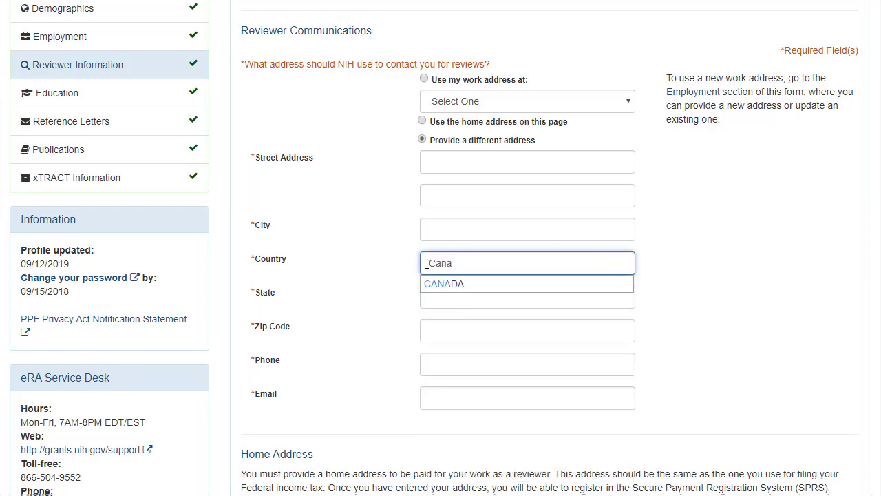
{"action": "key", "text": "BackSpace"}
{"action": "key", "text": "BackSpace"}
{"action": "key", "text": "BackSpace"}
{"action": "key", "text": "BackSpace"}
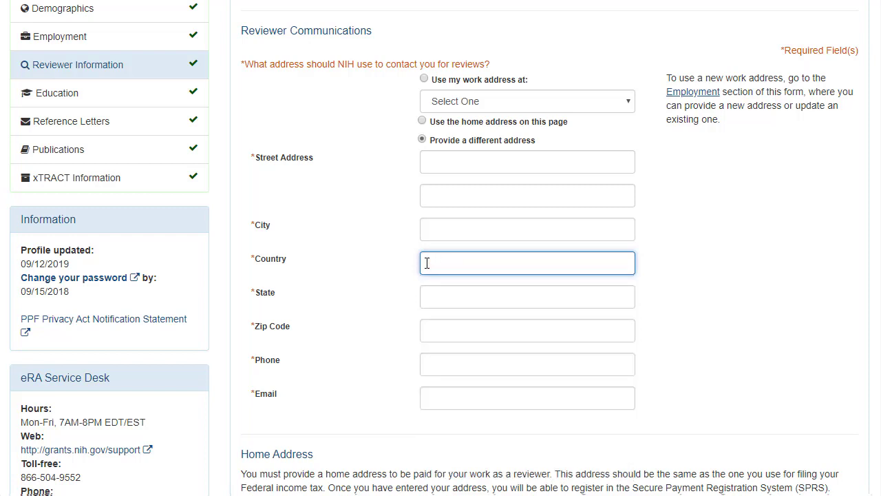
{"action": "type", "text": "Un"}
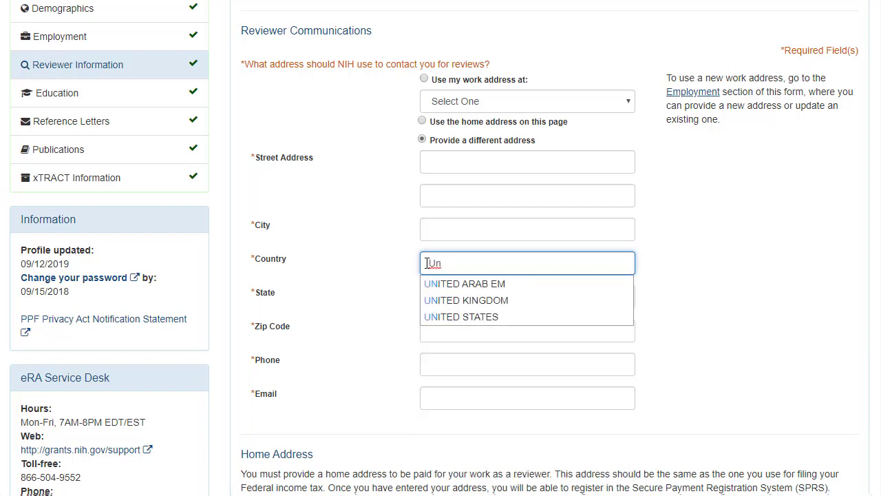
{"action": "left_click", "coordinate": [482, 297]}
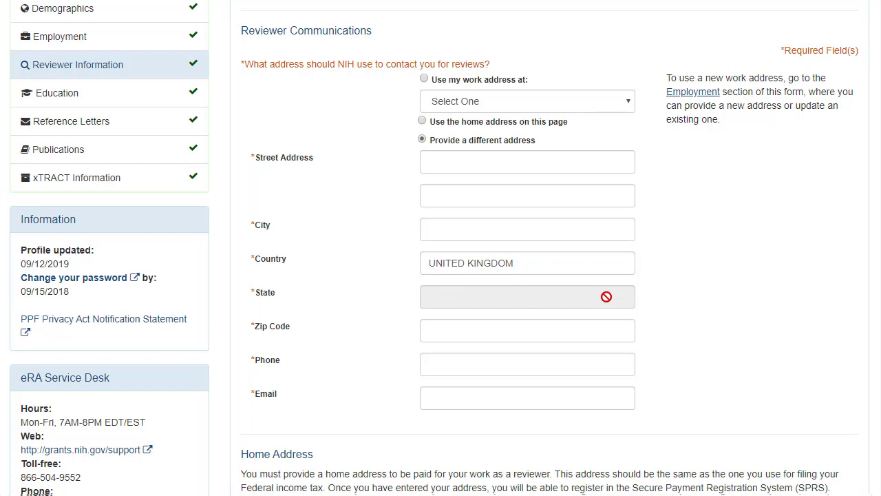
{"action": "left_click_drag", "start_coordinate": [544, 268], "coordinate": [410, 267]}
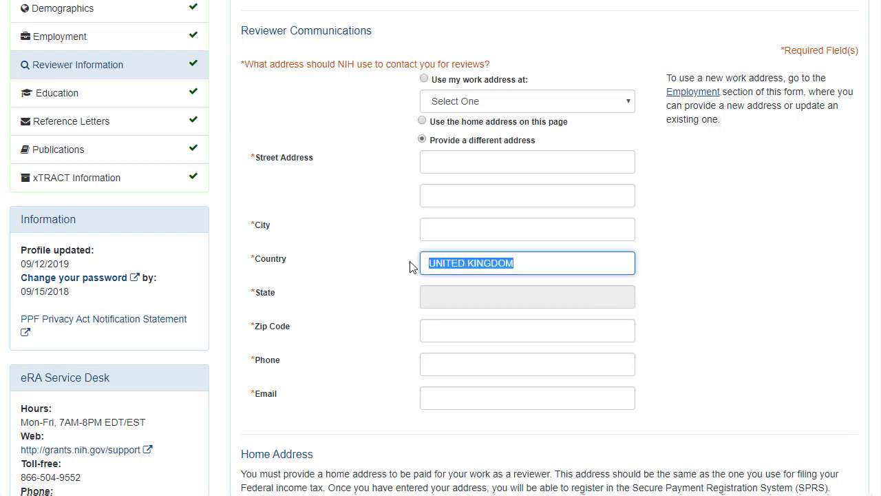
{"action": "type", "text": "Uni"}
{"action": "left_click", "coordinate": [443, 316]}
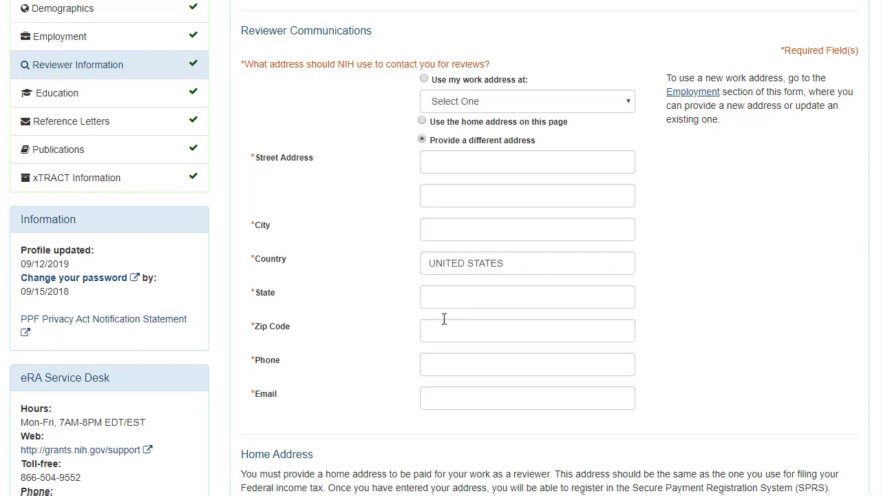
Choose CALIFORNIA as the state and enter zip code 94110
{"action": "left_click", "coordinate": [449, 300]}
{"action": "type", "text": "Cal"}
{"action": "left_click", "coordinate": [450, 321]}
{"action": "left_click", "coordinate": [444, 332]}
{"action": "type", "text": "9"}
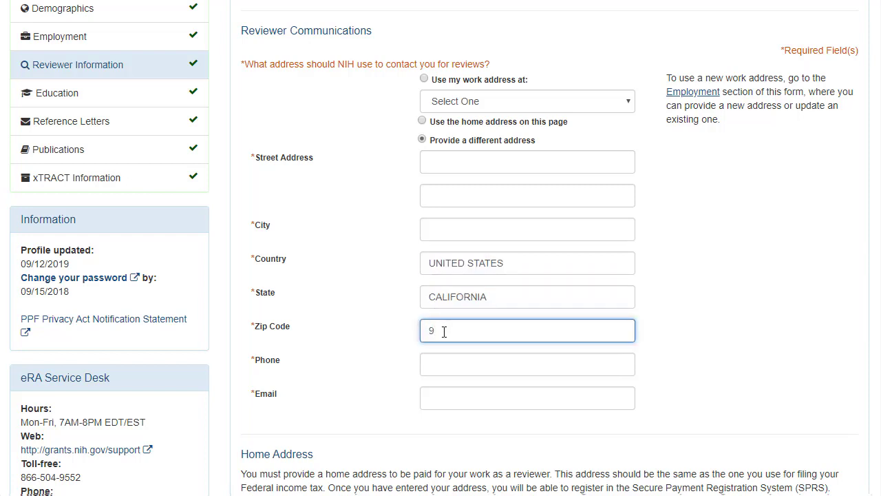
{"action": "type", "text": "41101701"}
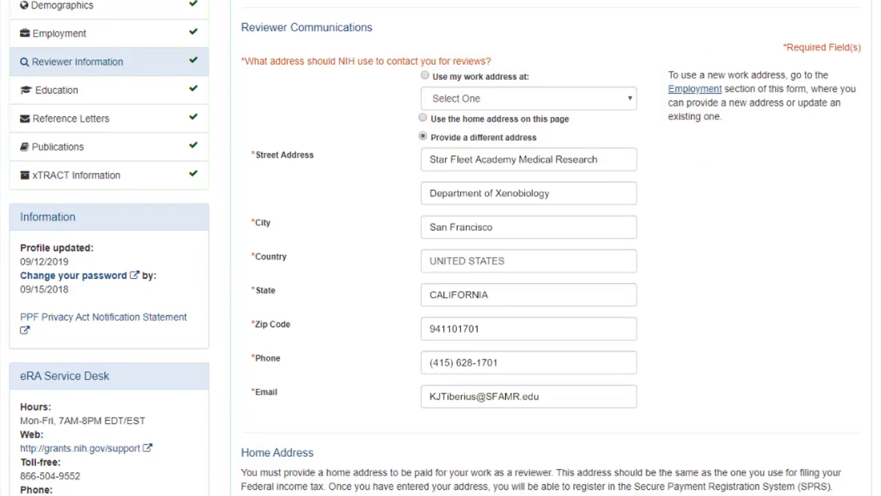
Scroll down to the Home Address section showing the Riverside, Iowa address
{"action": "scroll", "coordinate": [440, 248], "scroll_direction": "down", "scroll_amount": 1}
{"action": "scroll", "coordinate": [440, 248], "scroll_direction": "down", "scroll_amount": 2}
{"action": "scroll", "coordinate": [440, 247], "scroll_direction": "down", "scroll_amount": 2}
{"action": "scroll", "coordinate": [440, 248], "scroll_direction": "down", "scroll_amount": 2}
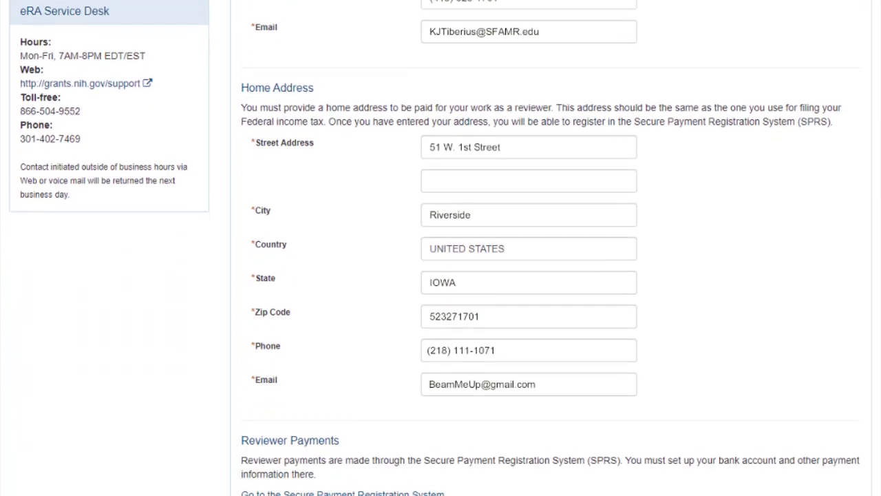
{"action": "scroll", "coordinate": [440, 248], "scroll_direction": "down", "scroll_amount": 1}
{"action": "scroll", "coordinate": [441, 248], "scroll_direction": "down", "scroll_amount": 1}
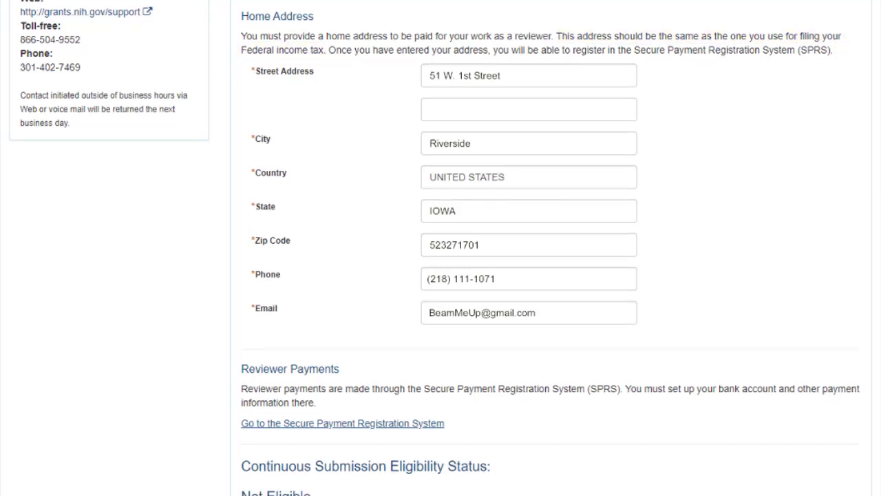
Scroll further down to the continuous submission eligibility, shown as Not Eligible
{"action": "scroll", "coordinate": [441, 248], "scroll_direction": "down", "scroll_amount": 3}
{"action": "scroll", "coordinate": [551, 275], "scroll_direction": "down", "scroll_amount": 2}
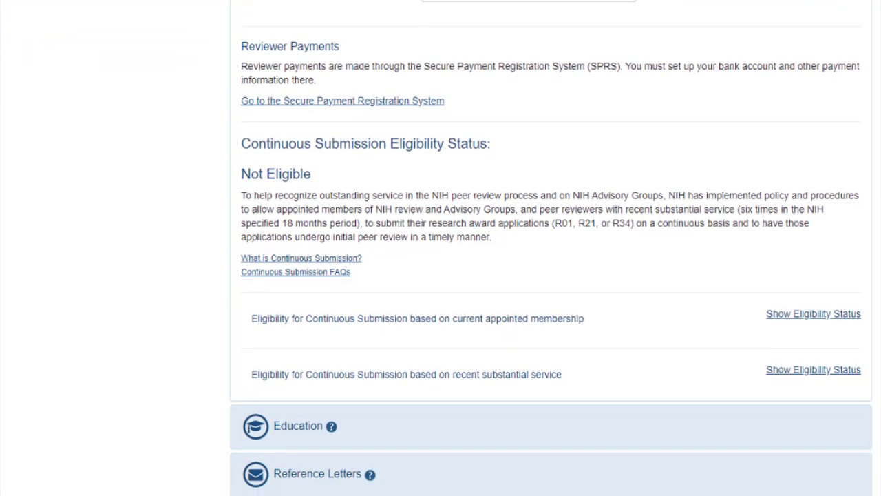